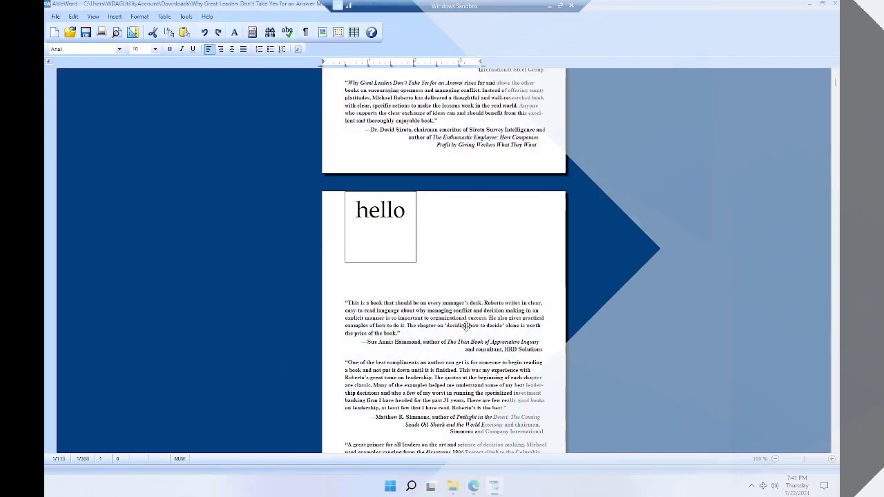
Insert a text frame containing "hello" before the "Constellation Brands, Inc." line.
scroll(444, 262, down, 10)
key(Page_Down)
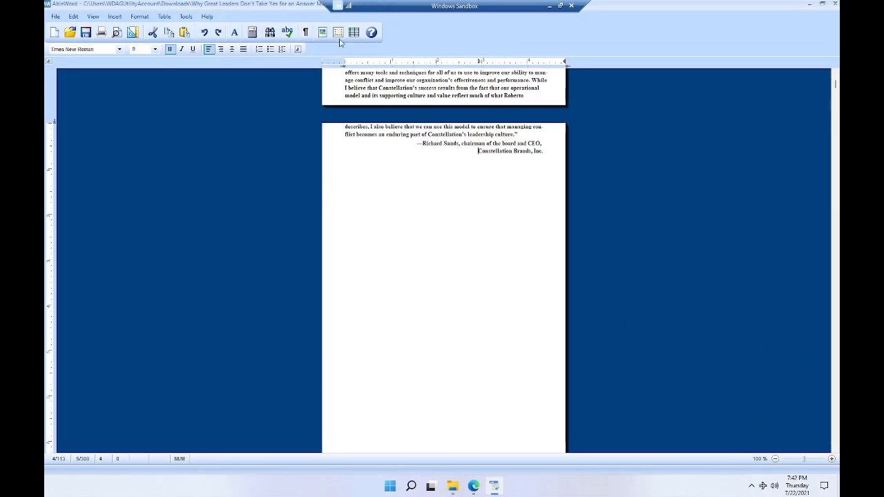
click(338, 33)
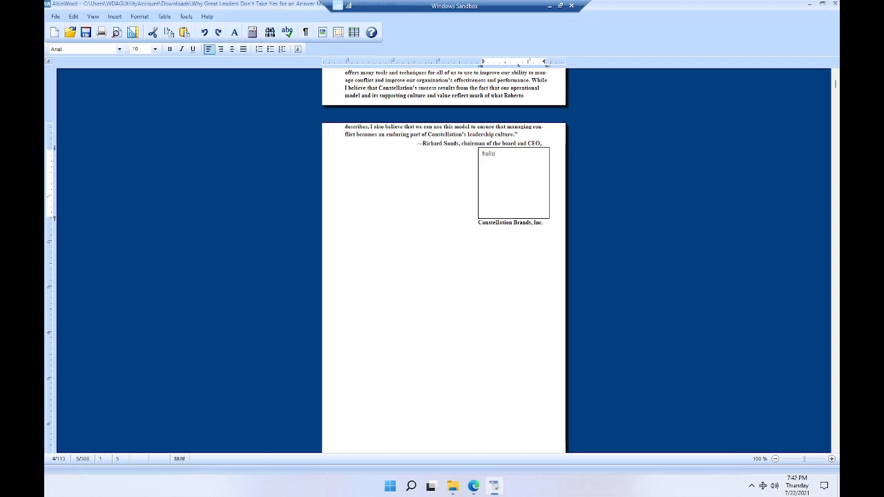
Format the "hello" text in the new frame as bold, centred Impact at 36 pt.
click(119, 49)
scroll(82, 152, down, 5)
click(76, 171)
click(155, 49)
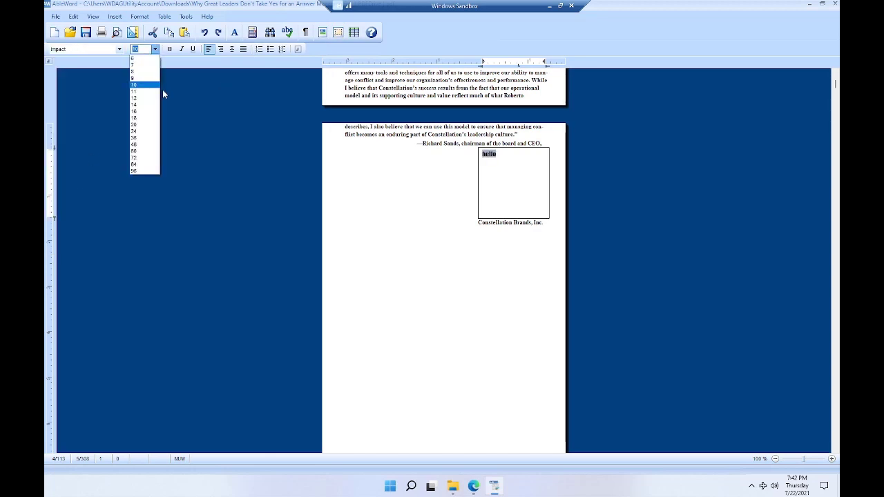
click(138, 138)
click(170, 49)
click(232, 49)
click(232, 50)
click(323, 32)
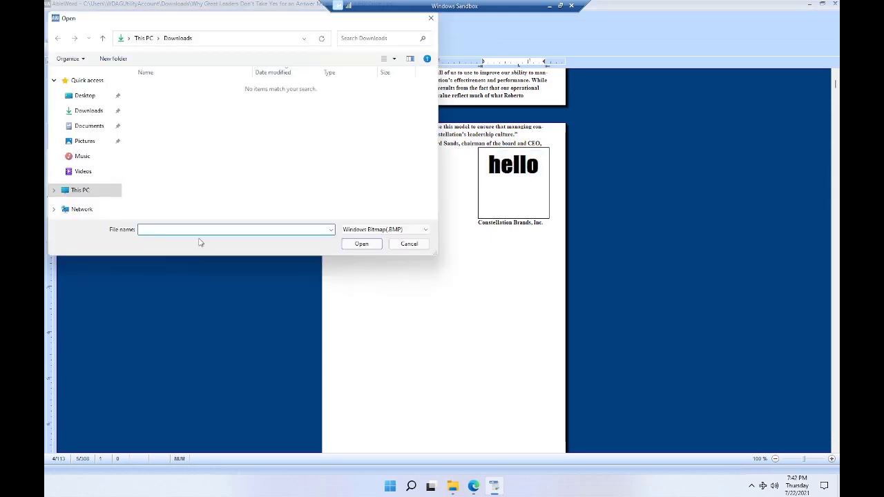
click(84, 141)
click(430, 18)
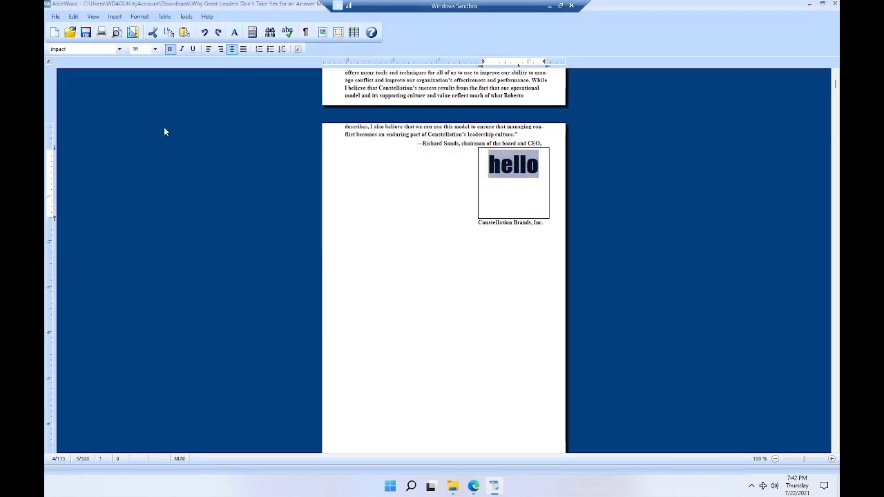
Set the "Constellation Brands, Inc." line below the text frame to 24 pt.
click(473, 151)
drag(478, 222, 546, 222)
click(155, 50)
scroll(434, 214, up, 5)
scroll(386, 239, up, 2)
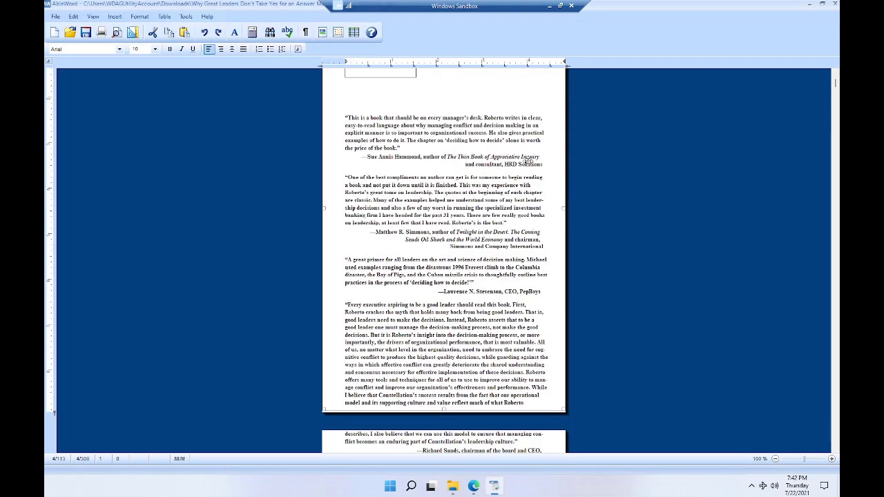
scroll(388, 205, down, 6)
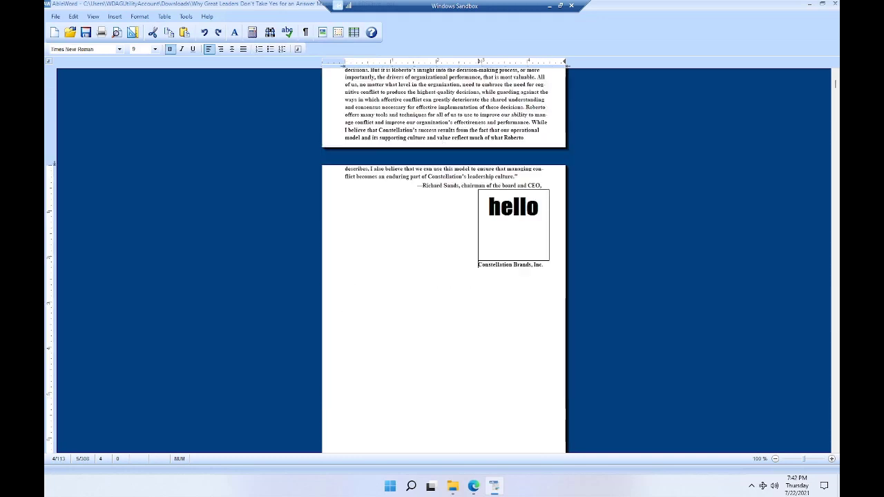
click(155, 49)
click(142, 133)
Set the closing quote lines and the attribution above the text frame to 12 pt.
drag(385, 169, 386, 177)
click(386, 176)
drag(543, 185, 345, 168)
click(119, 49)
click(155, 49)
click(134, 131)
click(155, 49)
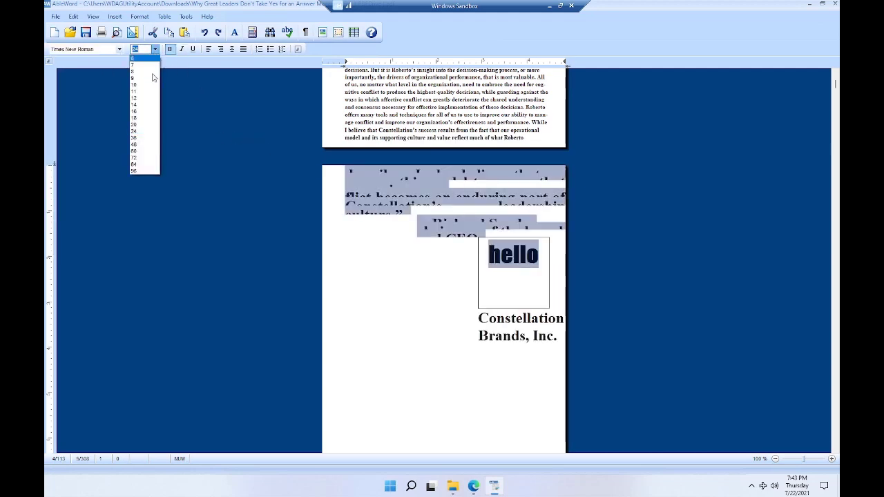
click(139, 105)
click(154, 49)
click(134, 100)
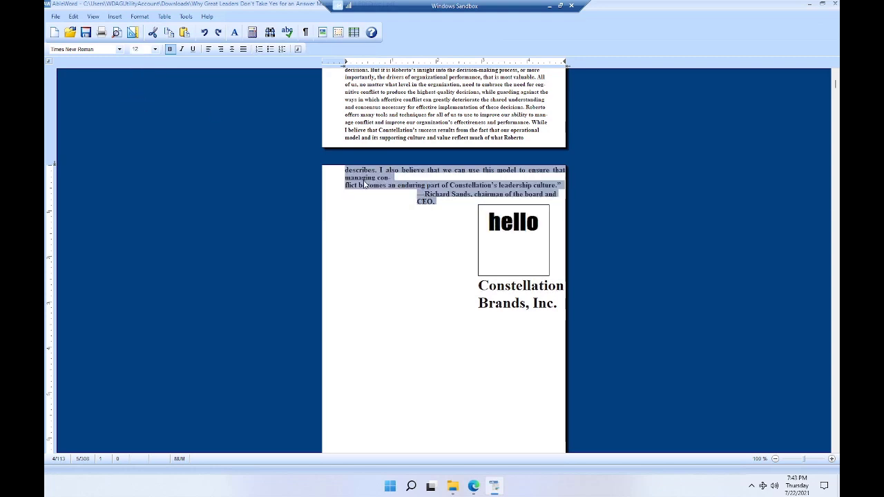
Insert a JPEG picture from the Downloads folder into the document.
click(408, 165)
click(305, 33)
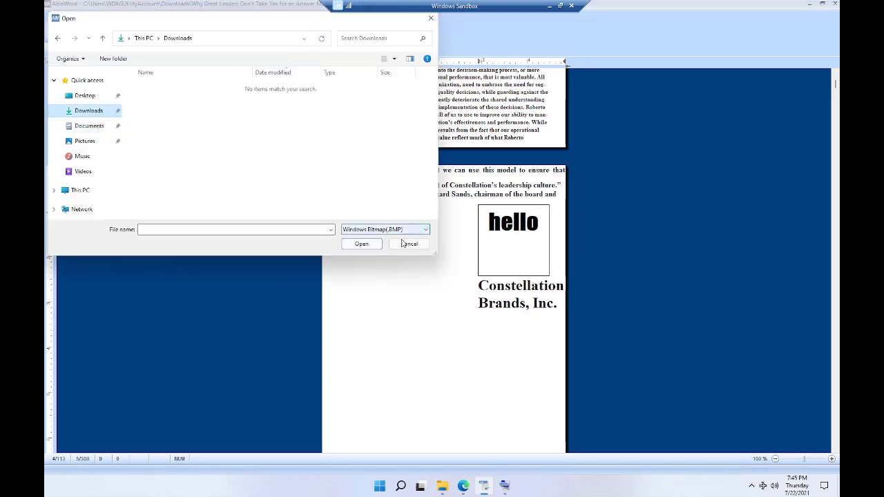
click(396, 230)
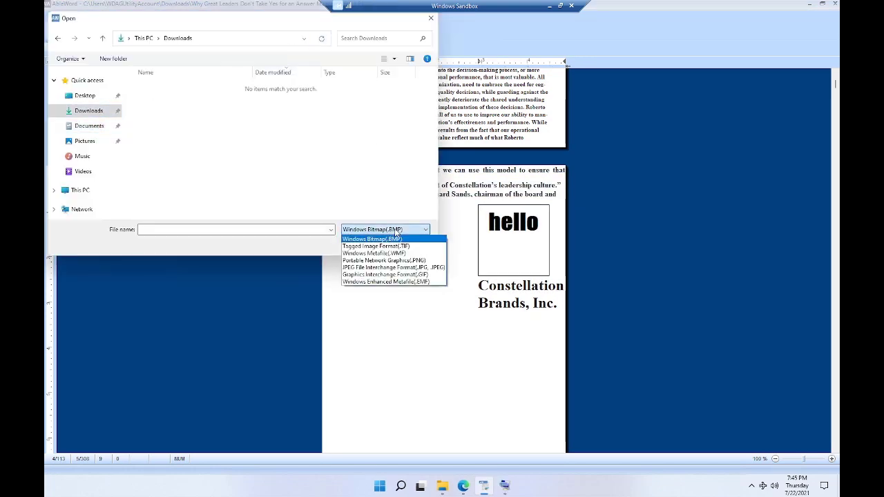
click(387, 267)
double_click(198, 103)
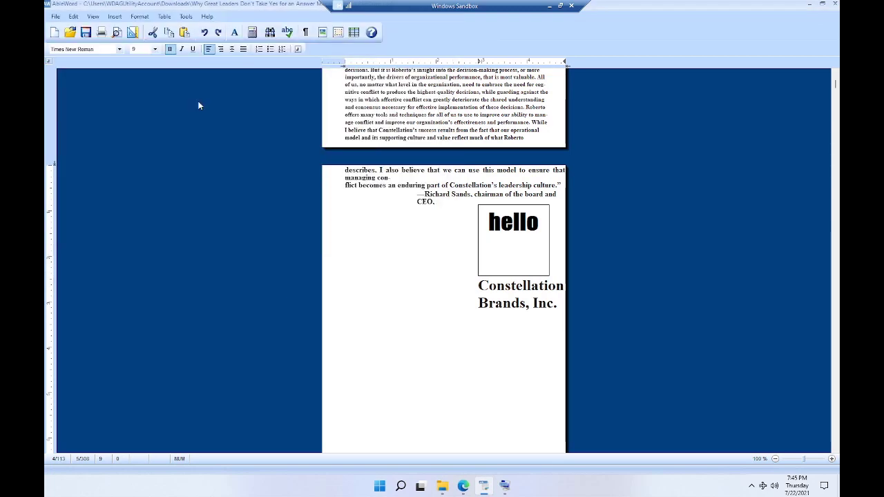
Move the inserted picture to the left text margin, above the quote beginning "The premise of this book".
scroll(516, 231, down, 9)
drag(516, 231, 332, 280)
scroll(516, 231, up, 10)
scroll(516, 231, down, 3)
drag(479, 223, 381, 332)
drag(481, 224, 400, 301)
scroll(481, 299, down, 2)
drag(505, 299, 357, 203)
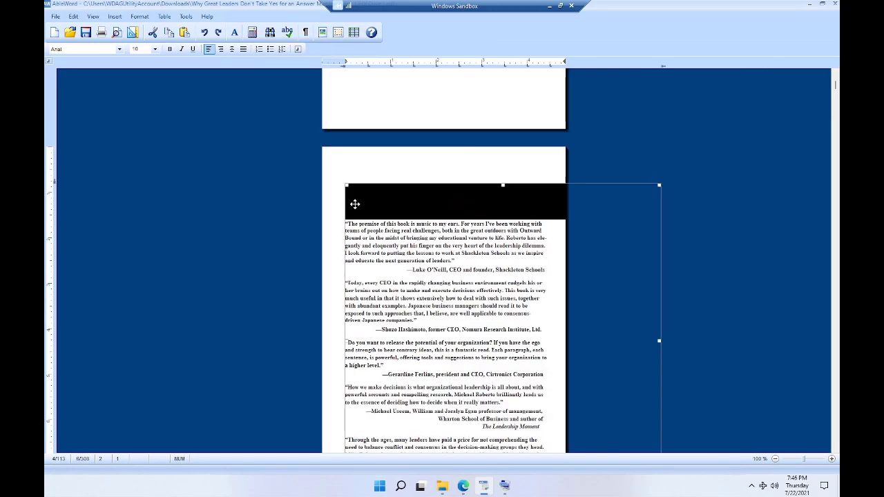
scroll(357, 203, up, 1)
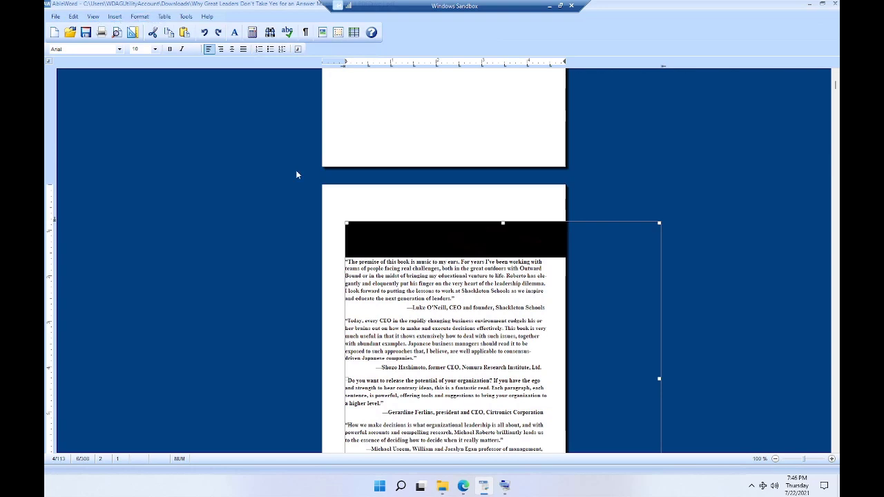
scroll(340, 205, up, 4)
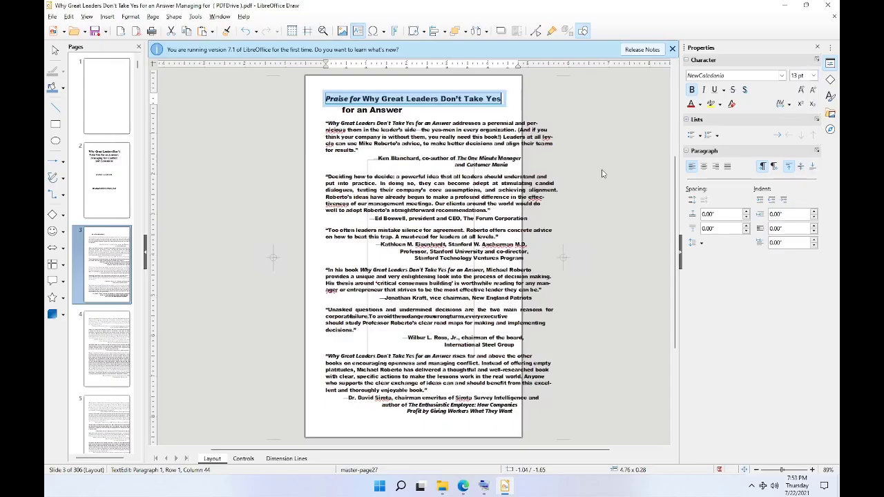
In LibreOffice Draw, change the size of the heading's first line on page 3 and set its font to Sitka Small Semibold.
click(814, 75)
click(801, 149)
drag(502, 98, 325, 98)
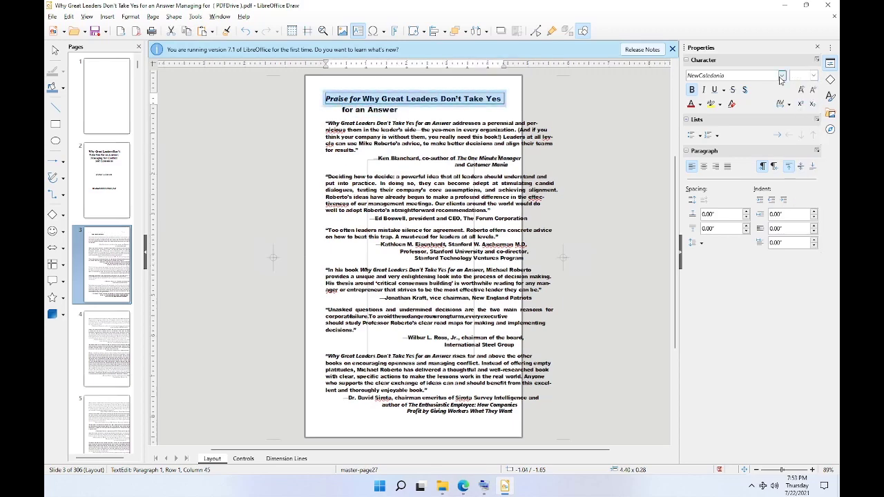
click(781, 75)
click(712, 152)
Set the heading's second line, "for an Answer", to Bahnschrift SemiBold Condensed.
drag(399, 110, 342, 109)
click(781, 75)
click(716, 203)
click(414, 210)
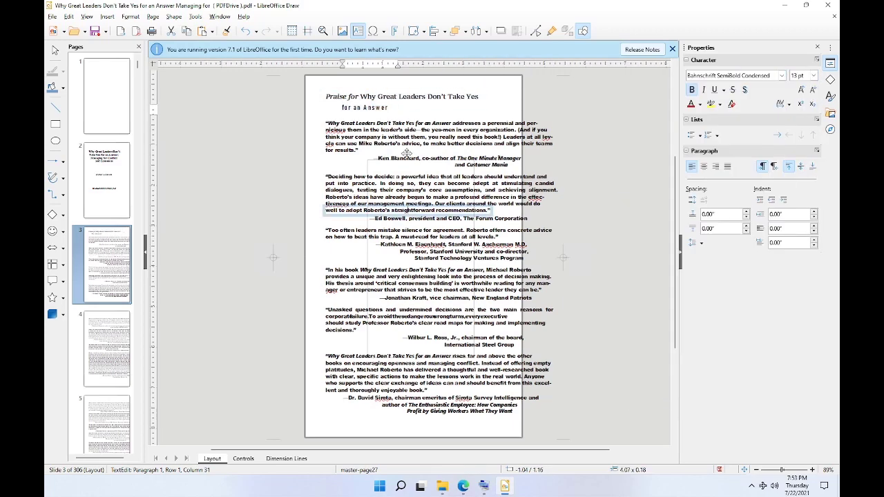
Set the first line of the first quote to 10.5 pt.
click(342, 130)
drag(326, 123, 539, 122)
click(352, 196)
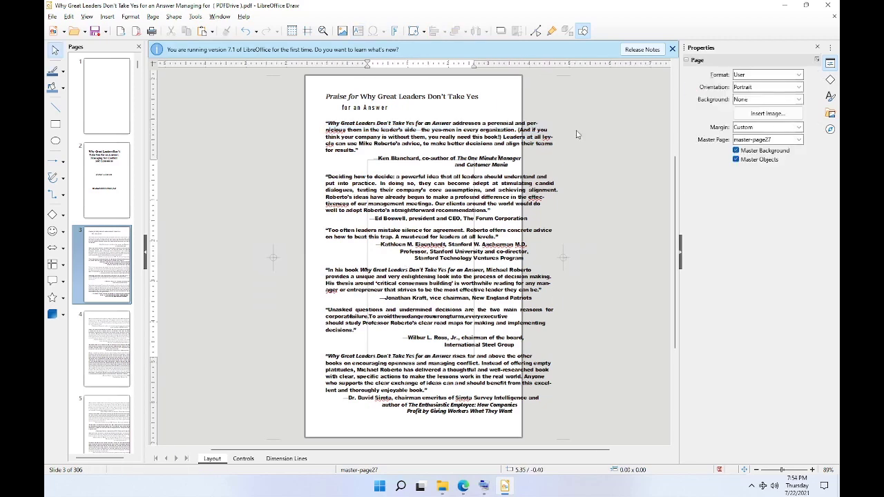
click(447, 218)
click(335, 136)
drag(326, 123, 539, 123)
click(813, 75)
click(801, 103)
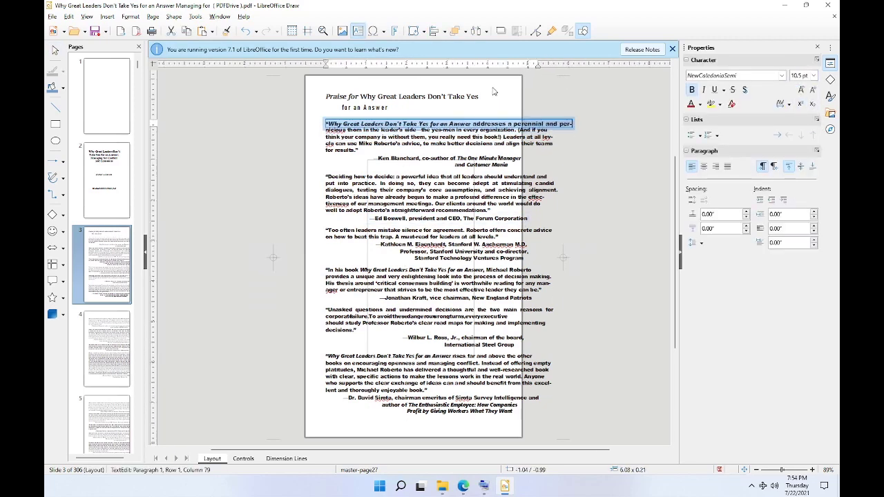
Move the first two lines of the first quote left toward the page edge.
click(417, 130)
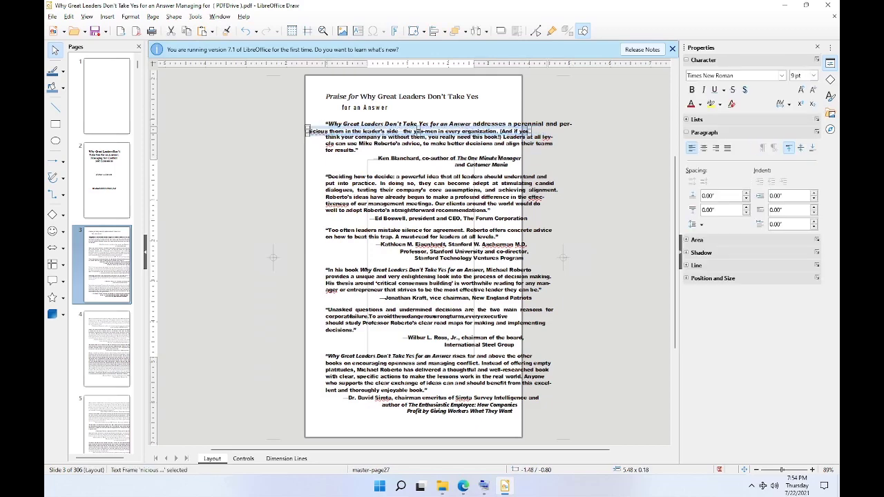
drag(428, 124, 411, 125)
Try to move the first quote's third line, beginning "think your company", toward the left page edge.
click(412, 143)
click(332, 138)
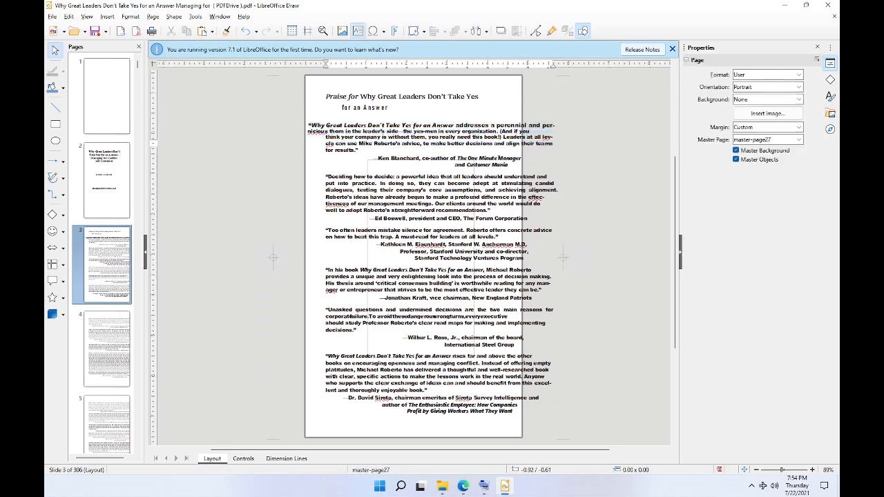
triple_click(329, 138)
drag(328, 138, 313, 137)
click(70, 17)
click(81, 28)
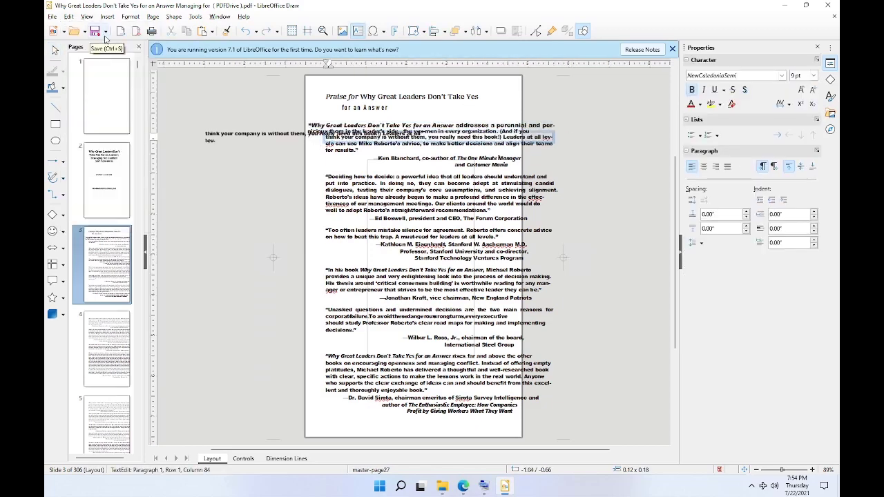
click(82, 16)
mouse_move(67, 18)
click(97, 30)
click(384, 206)
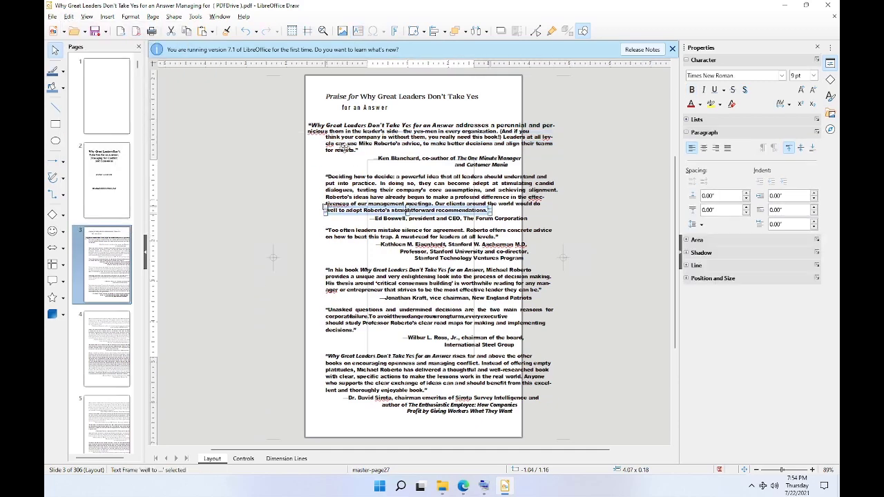
Shift the third and fourth lines of the first quote left, closer to the lines above them.
drag(342, 147, 311, 136)
click(313, 155)
click(325, 143)
click(317, 159)
click(325, 138)
click(525, 100)
Set the heading line "Praise for Why Great Leaders Don't Take Yes" to 15 pt.
triple_click(419, 97)
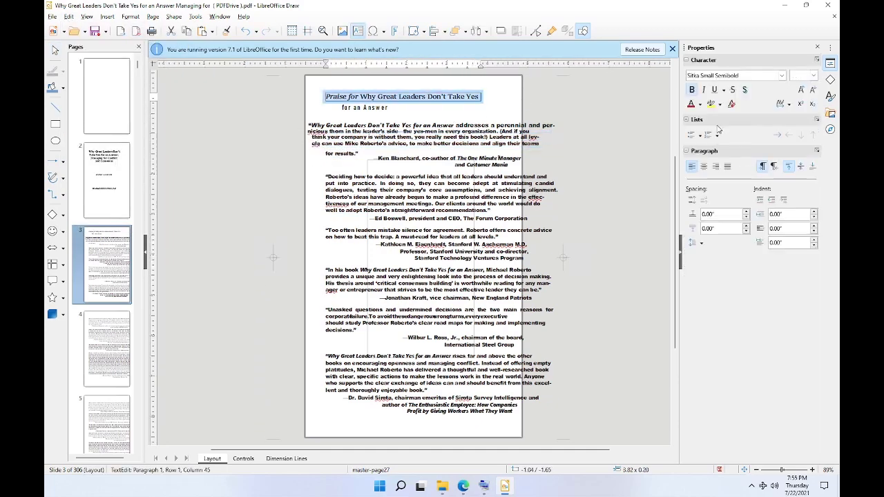
click(691, 104)
click(813, 75)
click(801, 158)
Colour the heading line "Praise for Why Great Leaders Don't Take Yes" purple.
click(701, 105)
click(692, 166)
click(700, 106)
click(725, 190)
click(700, 105)
click(759, 167)
click(720, 104)
click(756, 105)
click(370, 131)
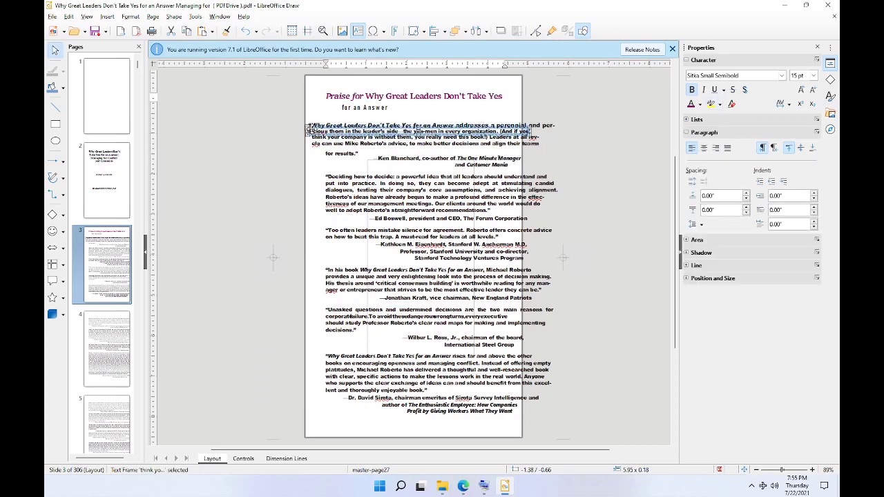
Enlarge the heading line "for an Answer" and colour it green.
triple_click(374, 109)
click(814, 76)
click(797, 157)
click(701, 105)
click(709, 150)
Change the heading line "for an Answer" to a handwriting-style font.
click(781, 76)
scroll(712, 241, down, 15)
click(697, 332)
Delete the second quote's attribution and last line, and the "and Customer Mania" line under the first quote.
triple_click(397, 177)
scroll(397, 269, down, 7)
scroll(396, 269, up, 10)
click(398, 263)
triple_click(413, 291)
key(BackSpace)
click(486, 283)
key(Delete)
click(466, 236)
key(Delete)
Delete the first quote's attribution line and its closing line, "for results.".
double_click(489, 230)
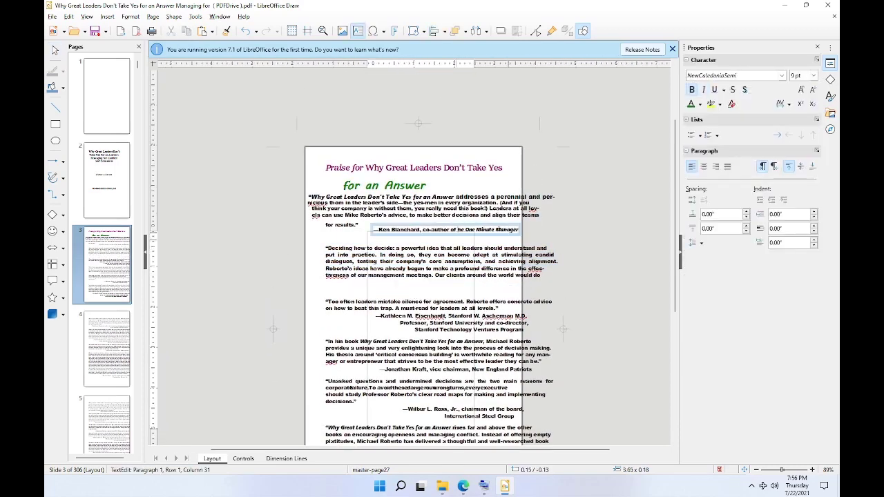
drag(520, 230, 374, 231)
key(Delete)
click(401, 232)
click(352, 248)
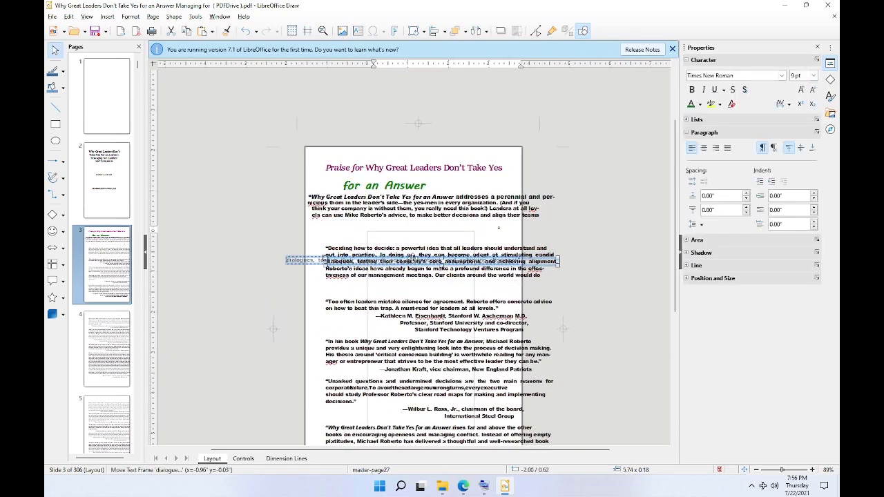
Dismiss the release notes notice above the document.
click(672, 49)
click(377, 151)
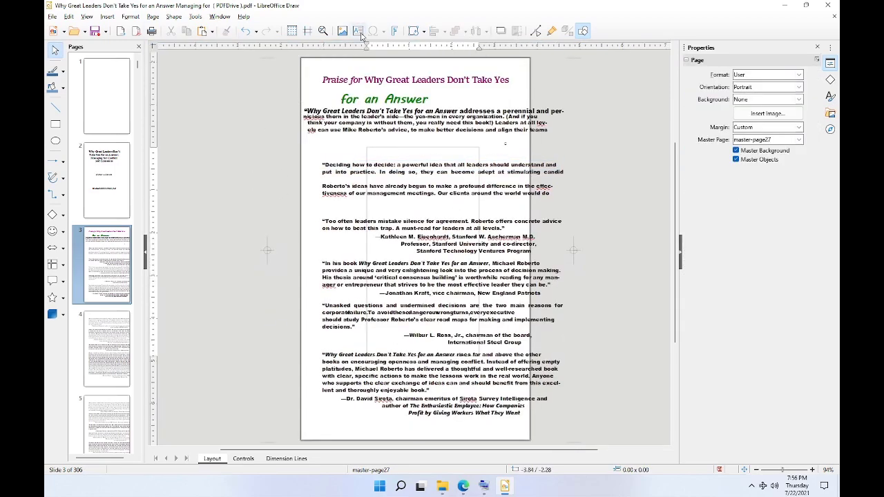
click(52, 17)
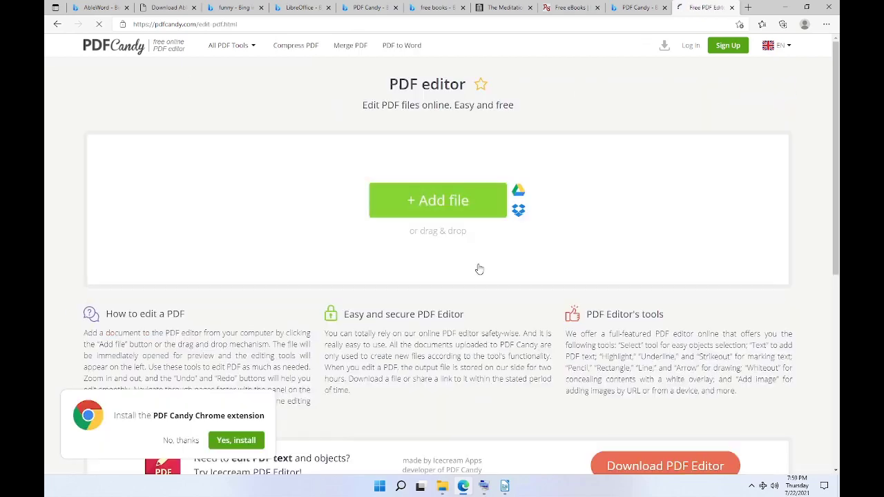
Switch to PDF Candy's online PDF editor and load page 3 of the book PDF for editing.
click(477, 269)
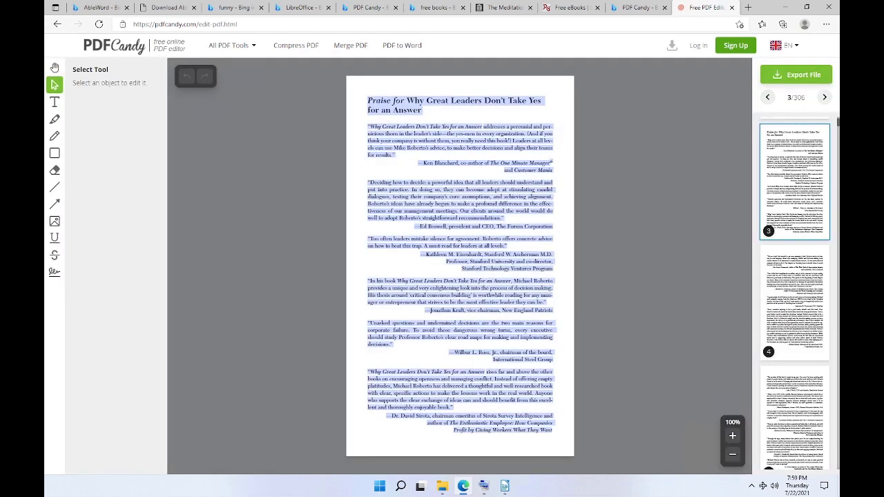
click(55, 101)
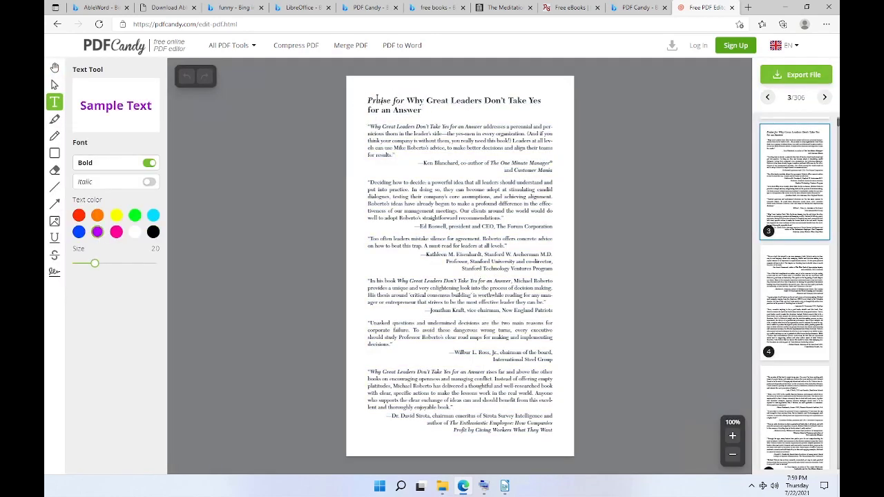
click(54, 85)
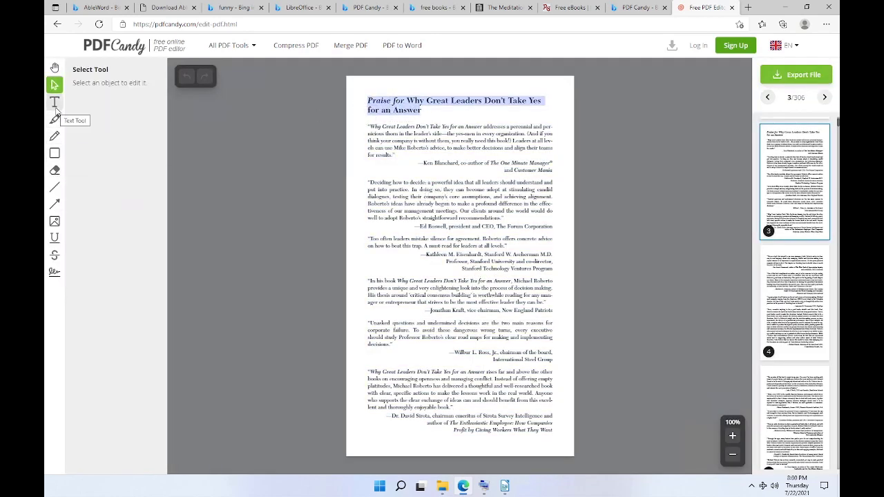
Set the Text tool to orange bold italic text and place a text box on the page.
click(55, 101)
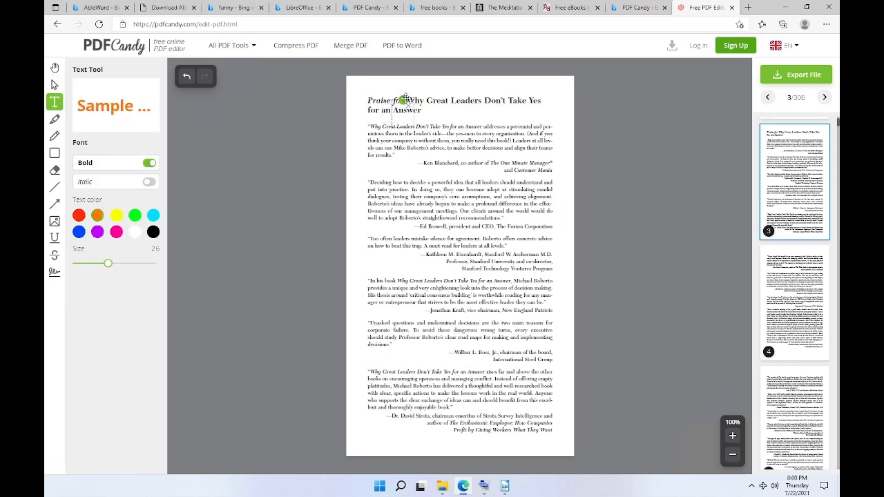
drag(108, 263, 105, 264)
click(149, 182)
click(455, 148)
Draw a red freehand zigzag and circle over the first two quotes with the Pencil, and activate the Signature tool.
click(54, 119)
click(54, 153)
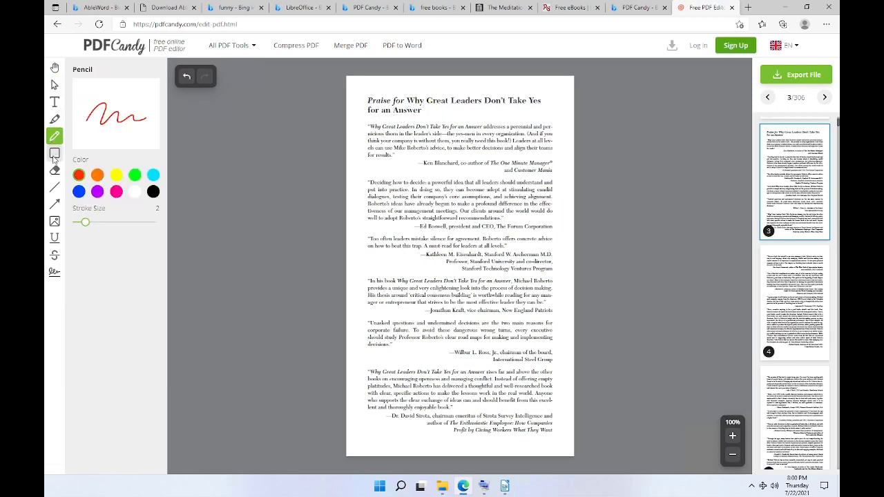
click(55, 136)
click(55, 170)
click(54, 271)
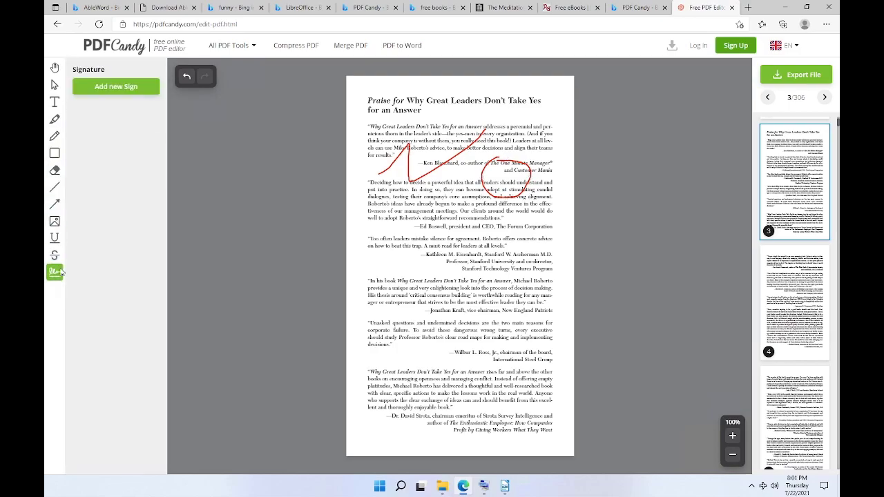
Activate the Hand tool and examine the download and cloud-saving options for the edited PDF.
click(55, 67)
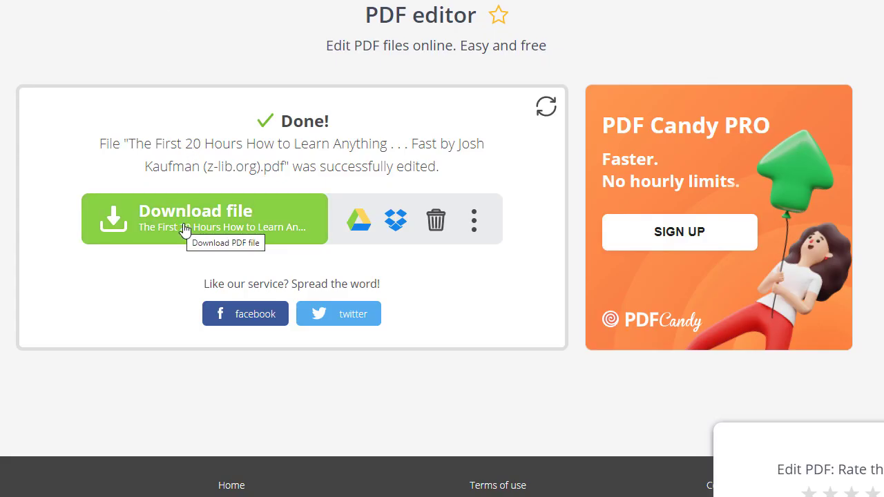
mouse_move(352, 233)
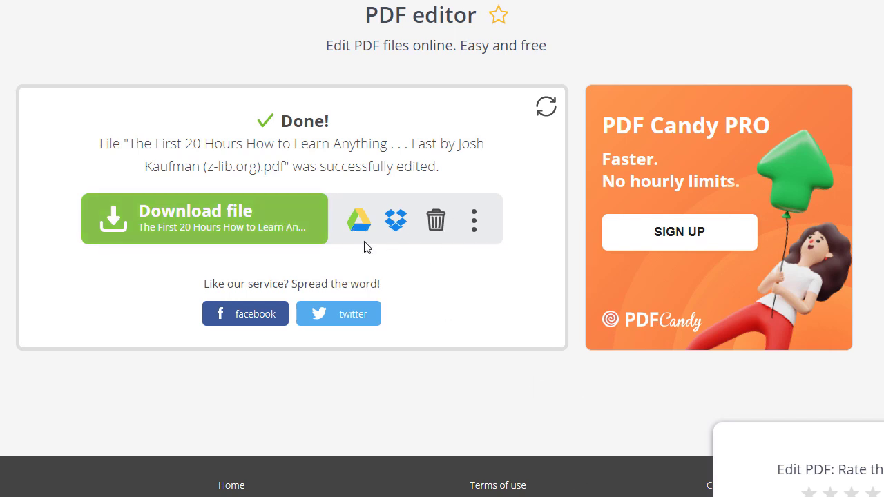
mouse_move(486, 240)
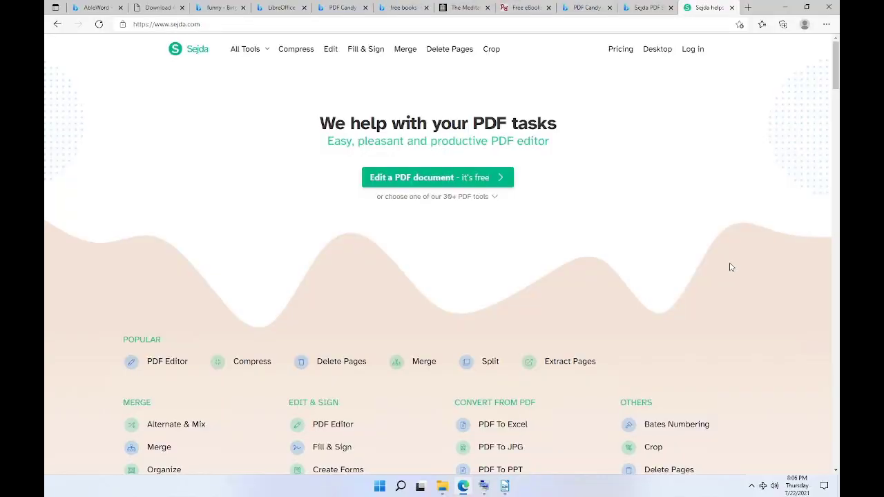
Switch to the Sejda website, start its free web PDF editor and load the book PDF.
scroll(731, 267, down, 4)
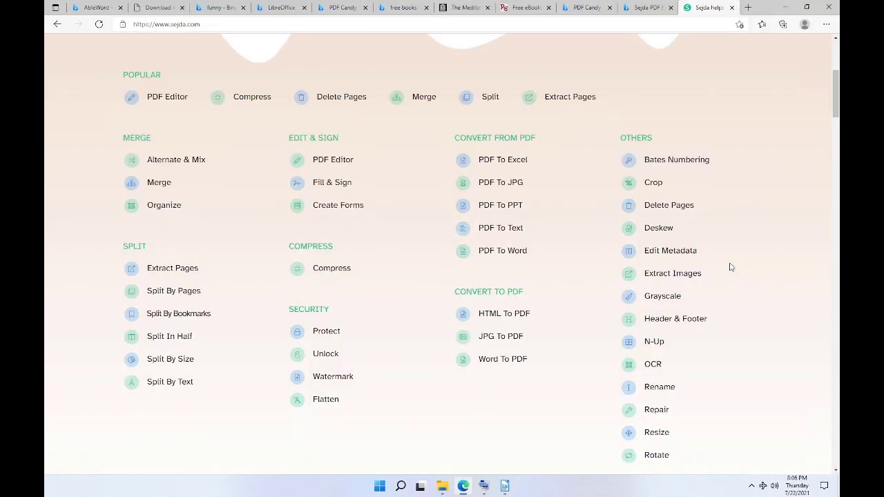
scroll(732, 268, down, 10)
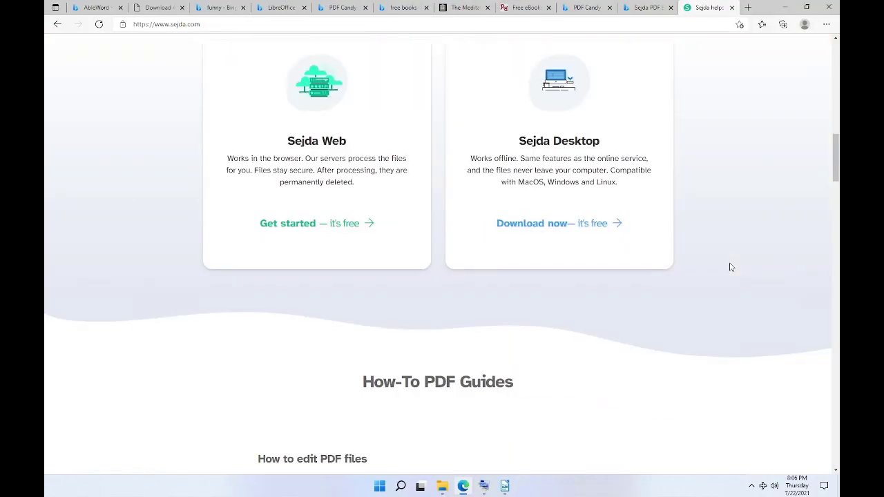
scroll(581, 248, down, 10)
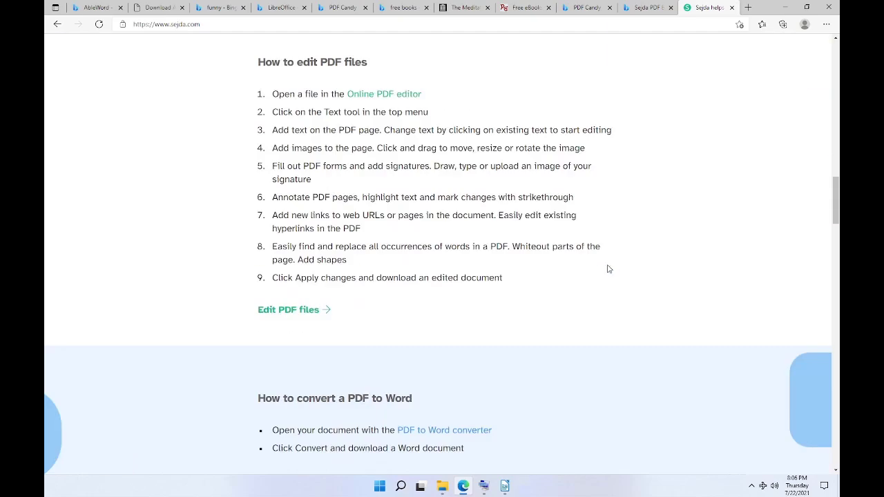
scroll(552, 262, up, 15)
scroll(552, 263, down, 2)
scroll(552, 263, down, 6)
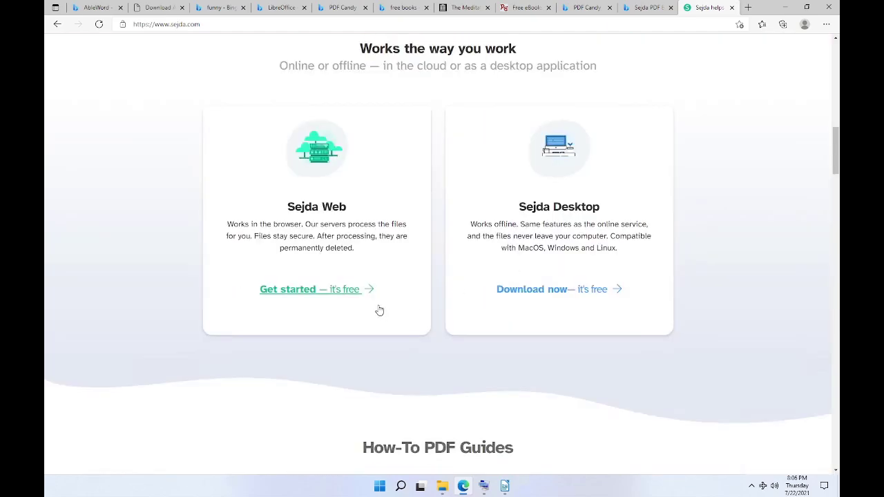
click(361, 293)
click(429, 225)
double_click(177, 94)
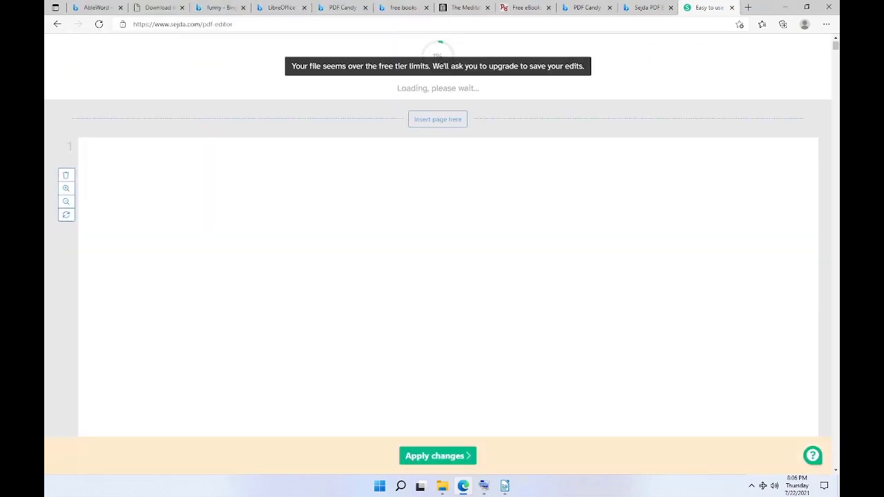
Add a dark red text box directly after the "for an Answer" heading line on page 3.
scroll(442, 234, down, 15)
scroll(443, 235, up, 10)
click(318, 337)
click(387, 313)
click(406, 428)
Change the first heading line to a sans-serif font at a smaller size, and delete the placeholder text box beside the second line.
click(228, 306)
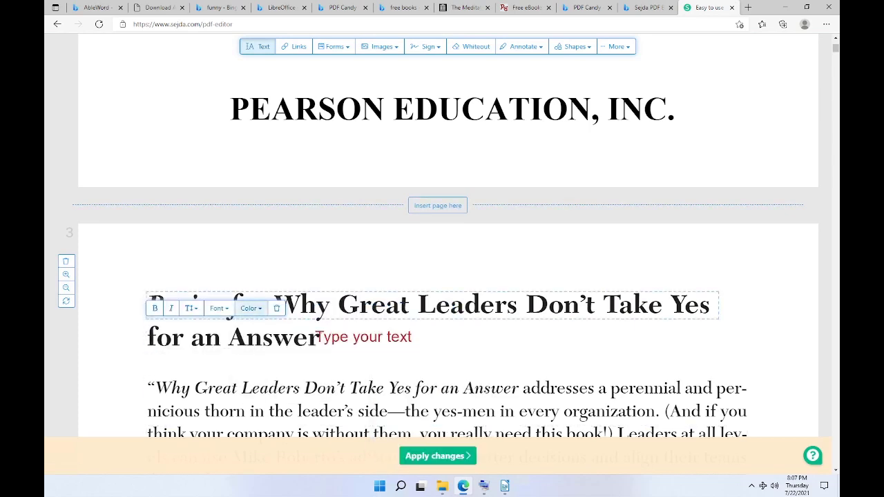
click(218, 277)
click(236, 356)
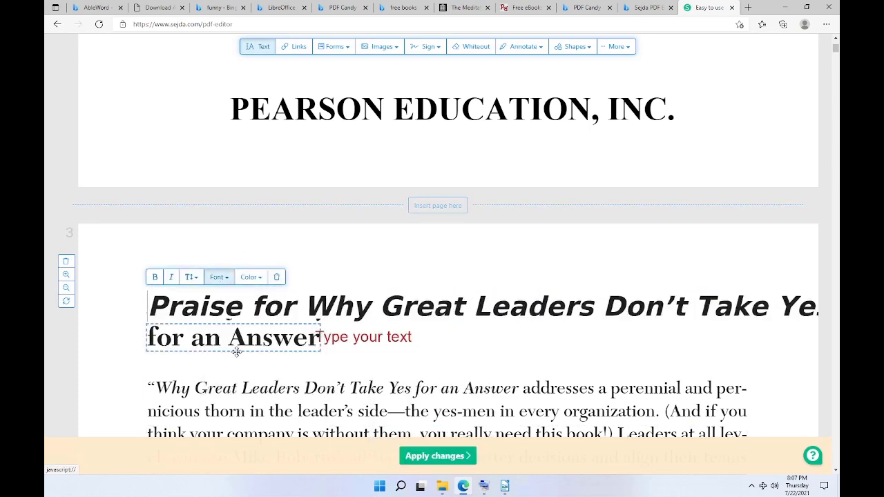
click(192, 278)
drag(226, 296, 224, 298)
click(355, 336)
click(446, 315)
Colour the heading line "for an Answer" dark purple, give it another serif font and enlarge it.
click(290, 338)
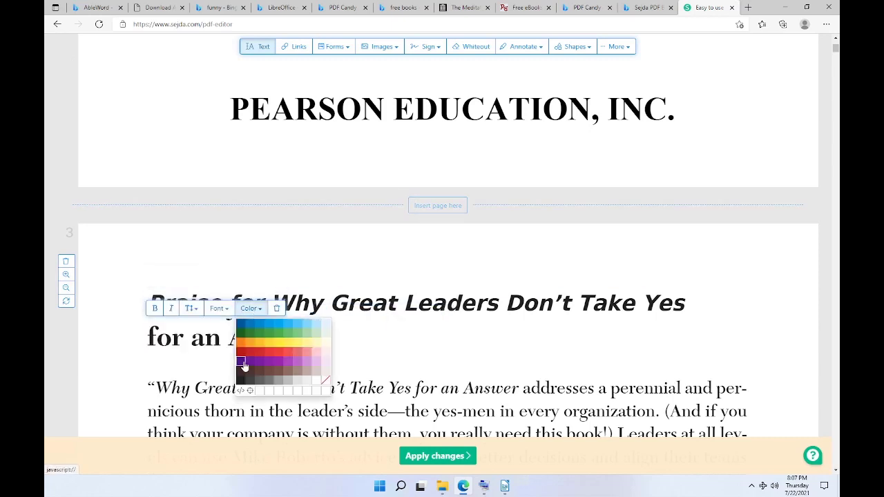
click(218, 308)
click(229, 397)
click(191, 308)
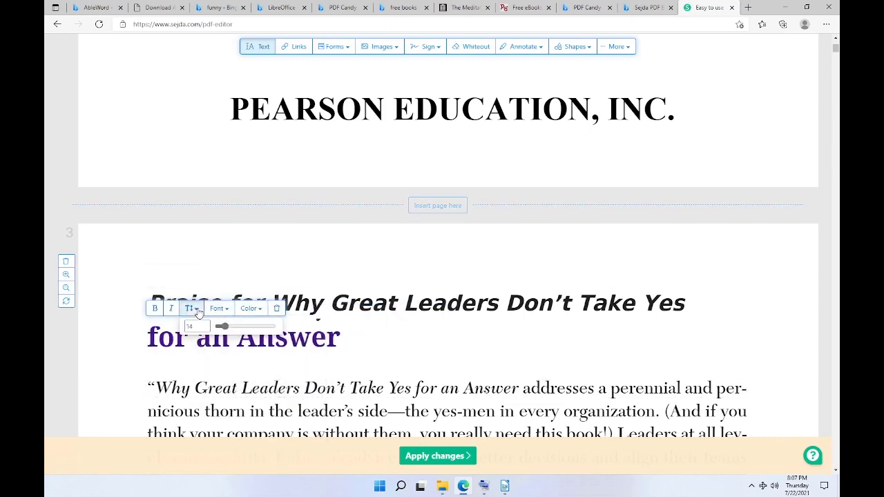
drag(223, 326, 231, 326)
Delete both lines of the attribution beneath the first quote.
scroll(315, 341, down, 3)
click(478, 311)
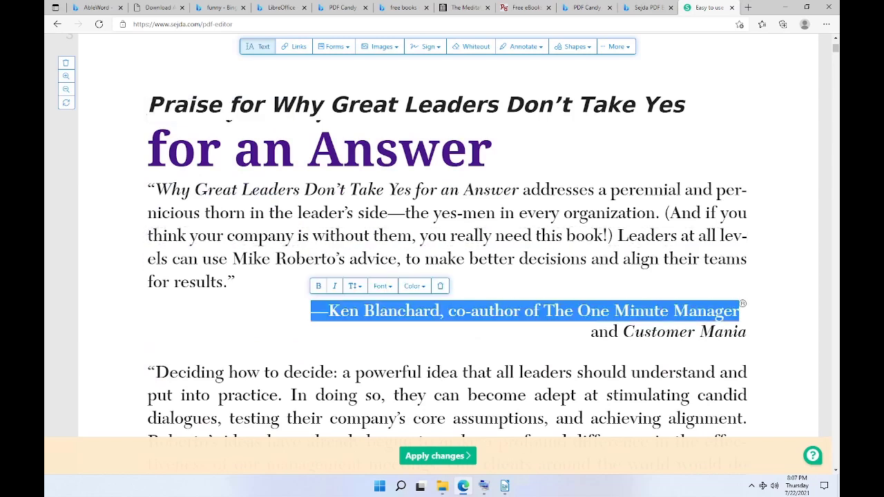
click(435, 287)
click(593, 334)
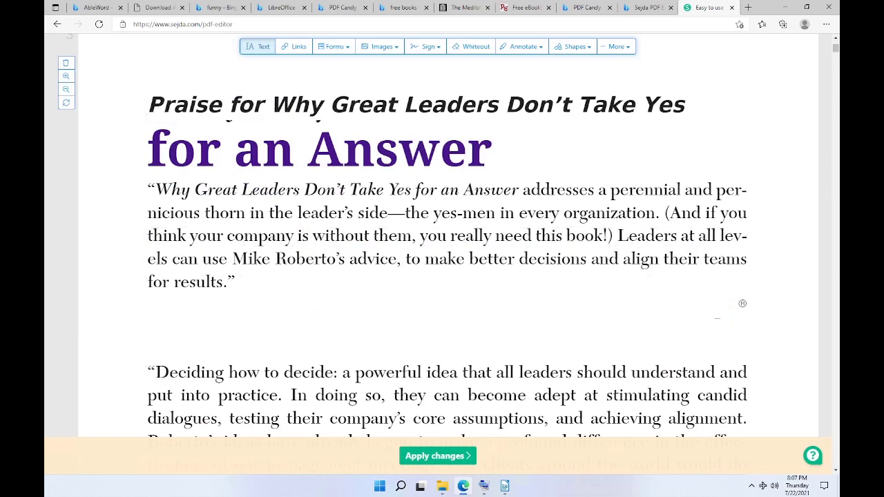
Look through the editor's form, signature and additional tool options.
click(339, 46)
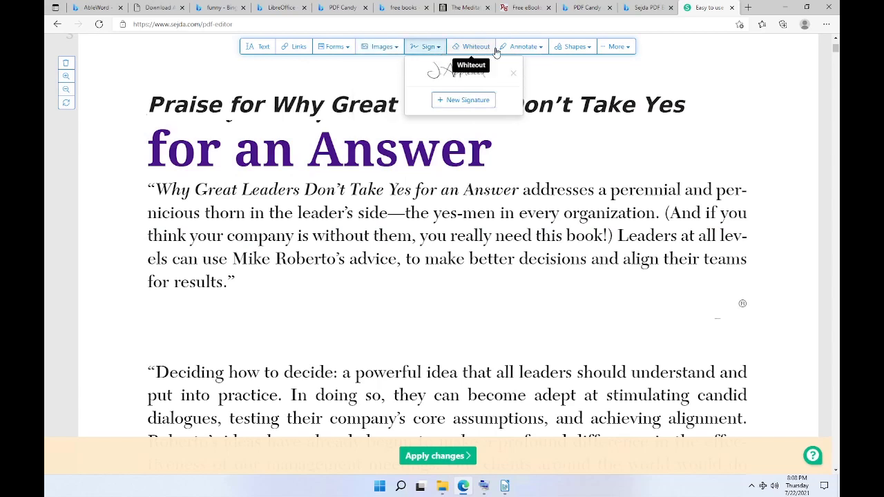
mouse_move(630, 51)
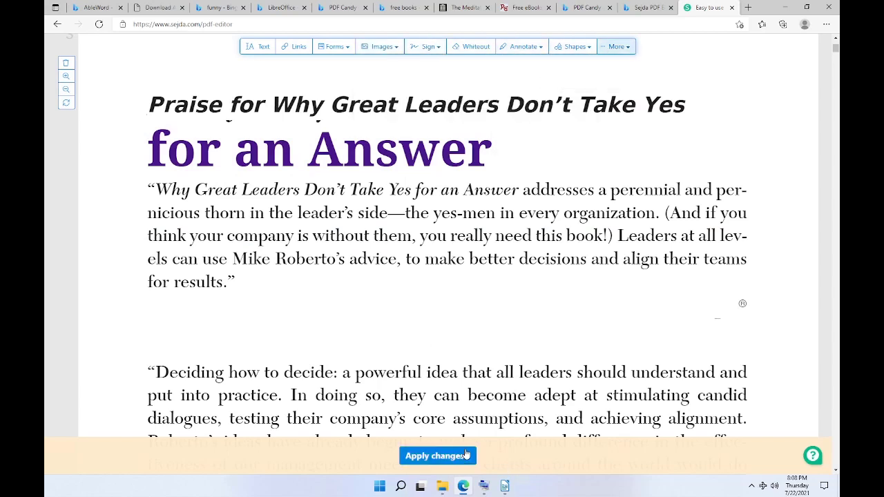
scroll(438, 353, up, 20)
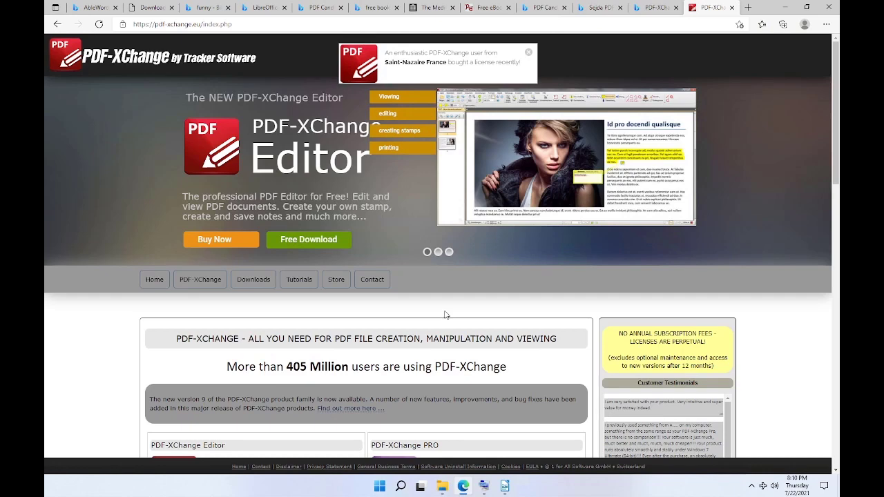
On the PDF-XChange website, open the PDF-XChange Editor download page and download the portable 32/64-bit ZIP version.
scroll(445, 315, down, 2)
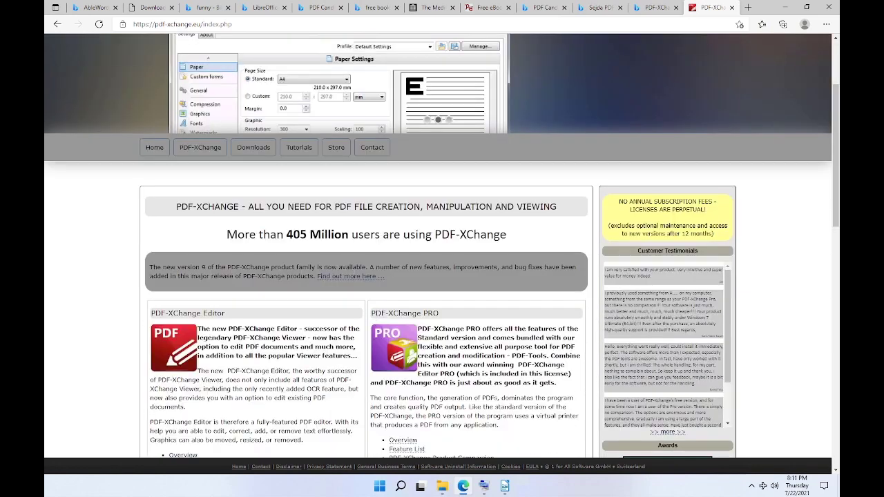
click(266, 151)
mouse_move(203, 285)
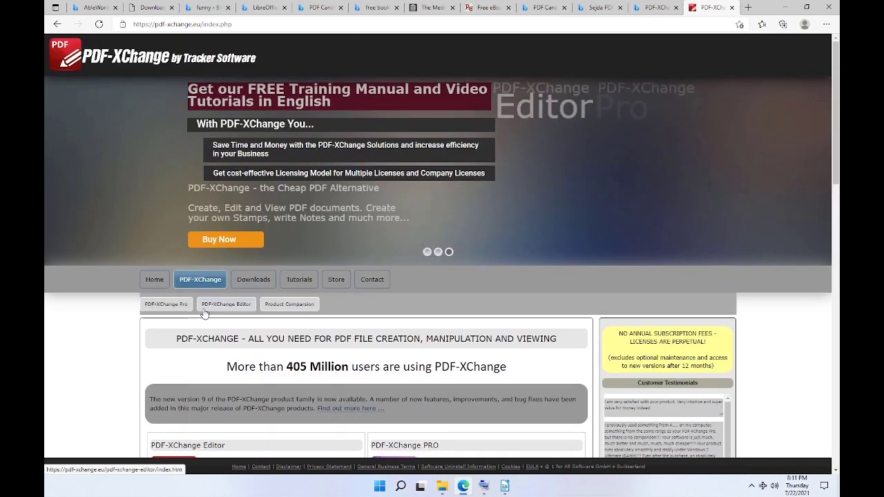
click(212, 309)
click(320, 308)
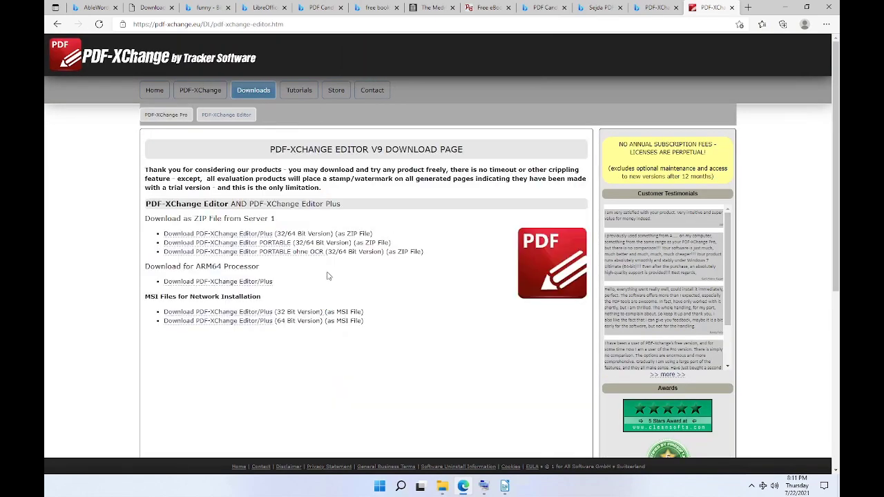
click(276, 243)
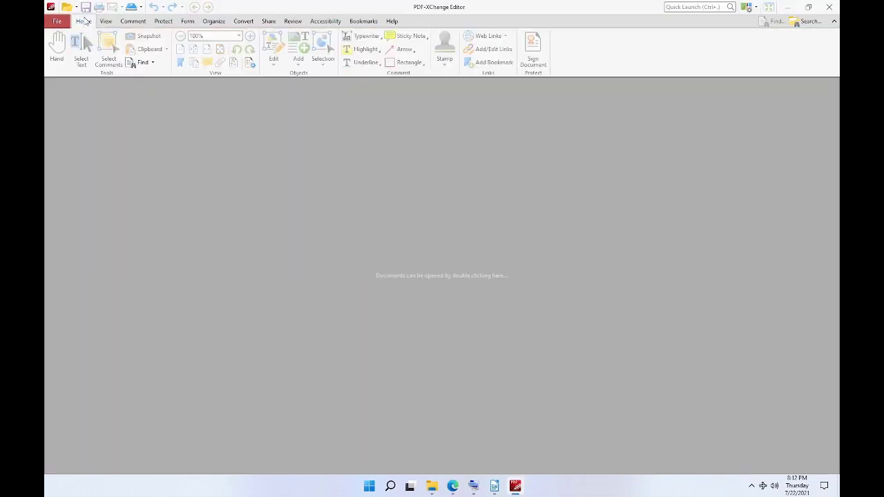
Switch to PDF-XChange Editor, open the book PDF and go to page 3.
key(ctrl+o)
key(Escape)
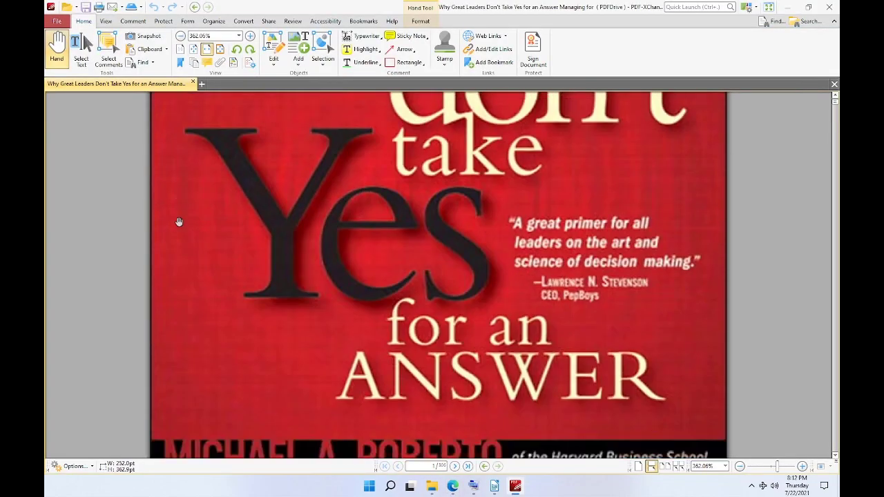
scroll(179, 222, down, 15)
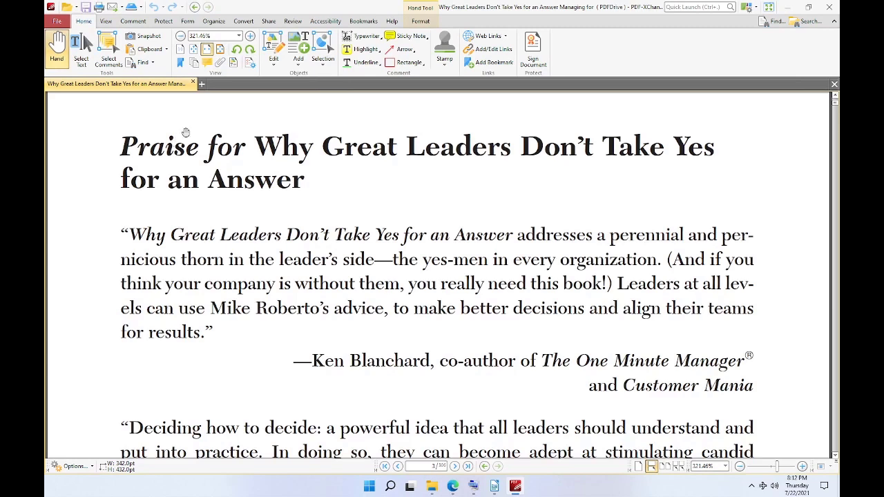
Highlight the two-line heading "Praise for Why Great Leaders Don't Take Yes for an Answer" in yellow.
click(80, 54)
drag(119, 138, 313, 182)
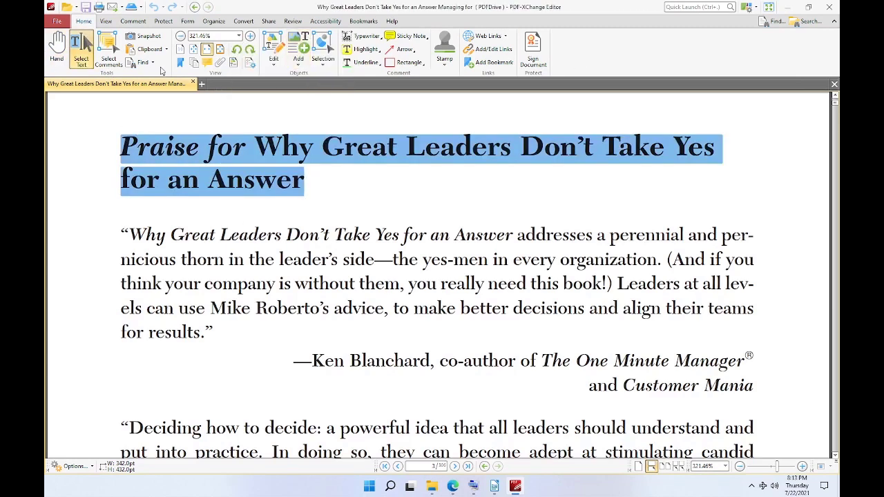
click(274, 62)
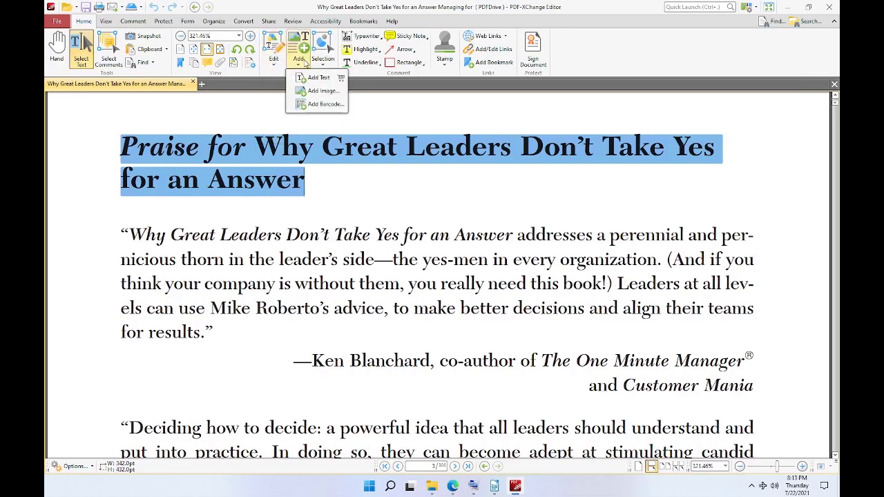
click(363, 49)
Place two sticky notes on the first quote's paragraph and return to the text selection tool.
drag(121, 233, 214, 336)
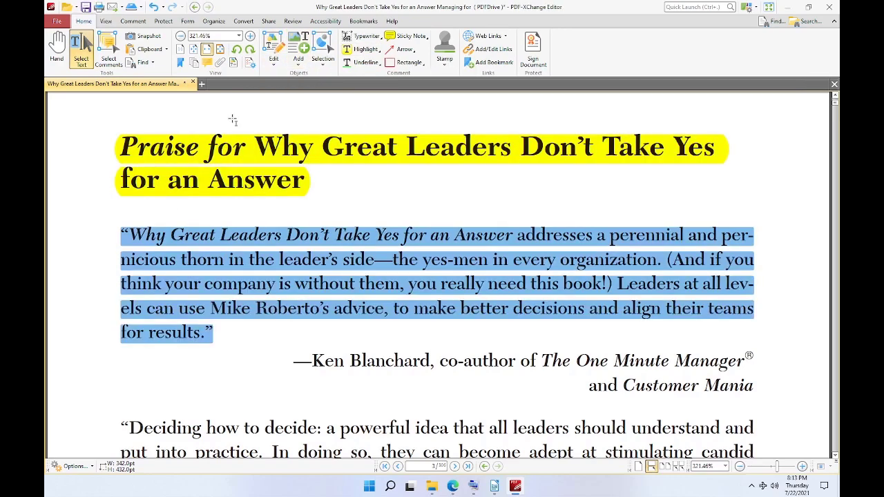
click(411, 35)
click(265, 253)
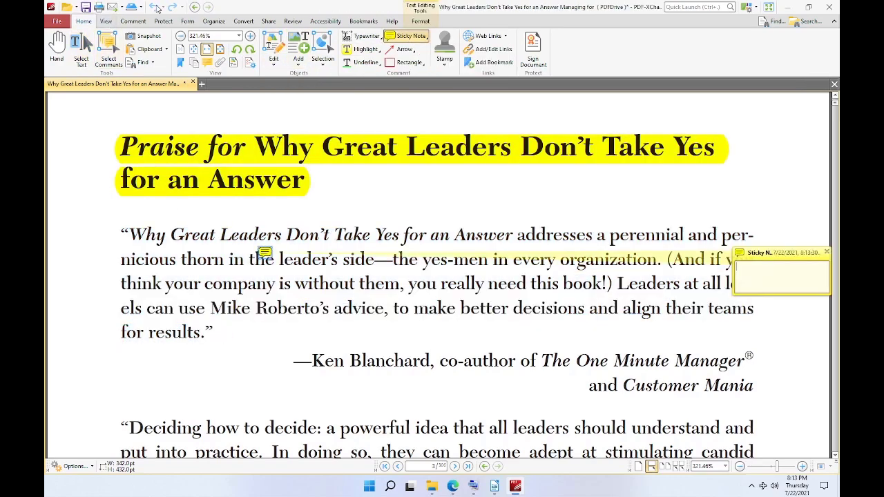
click(315, 295)
right_click(293, 243)
click(108, 46)
click(82, 49)
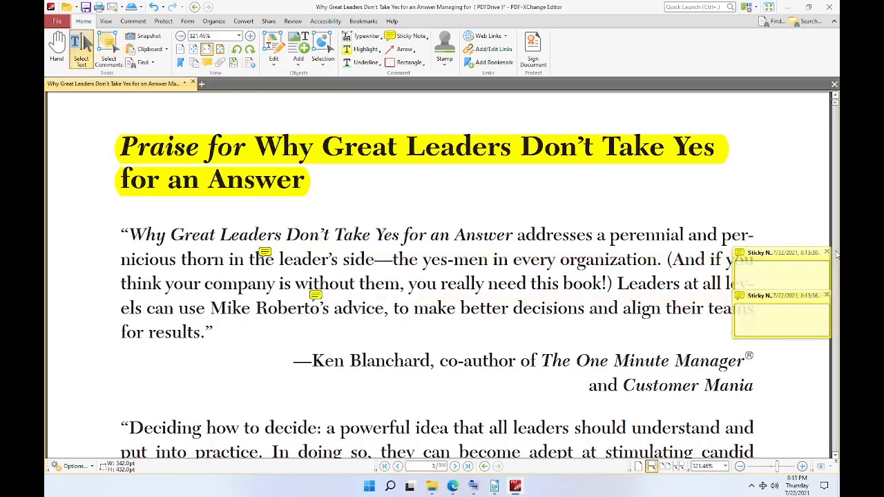
Enter "note" in the first sticky note and "note2" in the second.
click(780, 273)
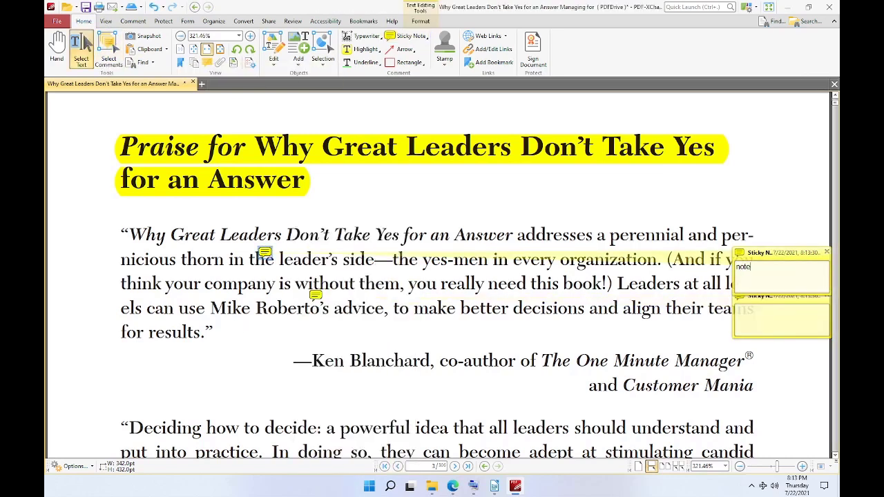
click(780, 317)
text(note2)
Try drawing two rectangles over the first quote's opening lines, and undo both.
click(408, 62)
drag(121, 235, 188, 276)
drag(140, 247, 232, 274)
click(153, 8)
click(152, 8)
Underline the two-line attribution beneath the first quote in green.
click(82, 49)
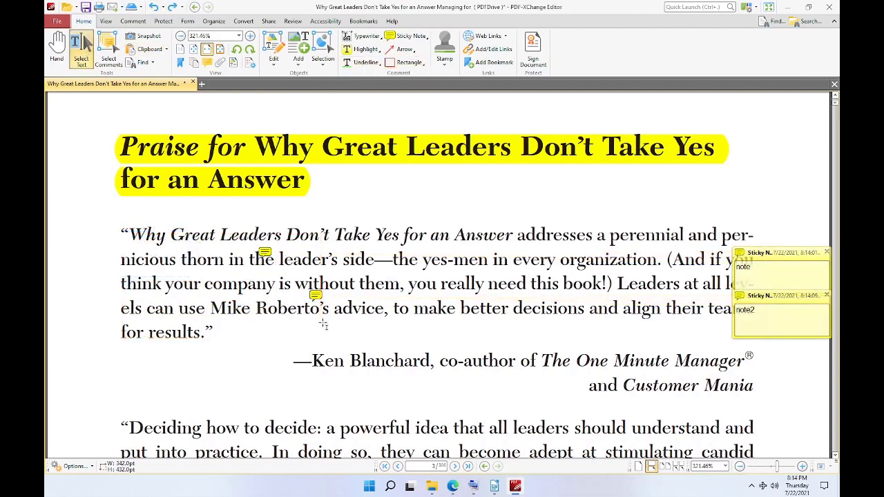
drag(295, 361, 754, 387)
click(361, 63)
Select the attribution line beneath the second quote.
scroll(322, 330, down, 4)
triple_click(322, 328)
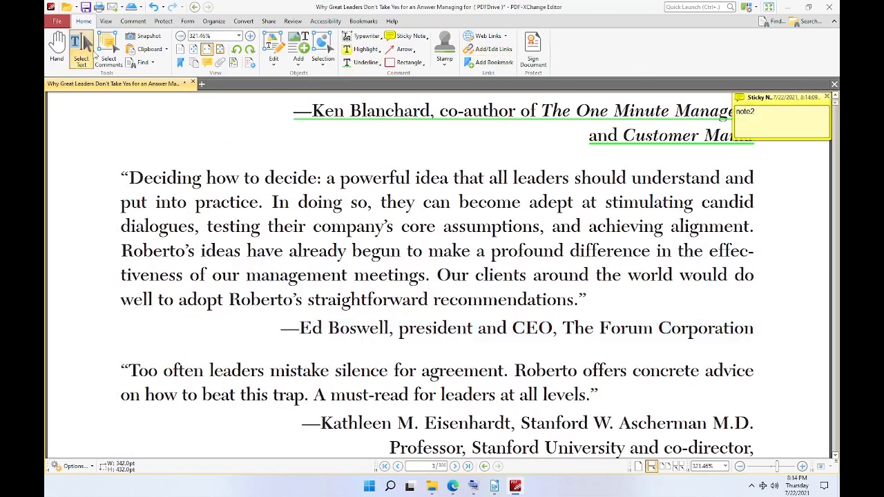
double_click(389, 329)
triple_click(389, 329)
Discard a trial rectangle on the second attribution and draw a red one around the second and third quotes, pulling its right edge slightly inward.
click(407, 63)
drag(274, 323, 398, 337)
key(Delete)
mouse_move(113, 166)
mouse_down()
mouse_move(754, 377)
mouse_move(780, 413)
mouse_up()
drag(781, 291, 773, 291)
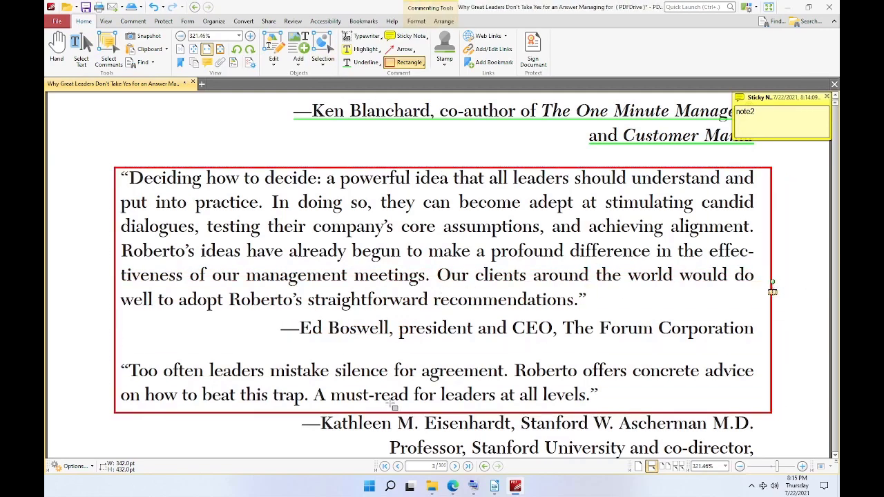